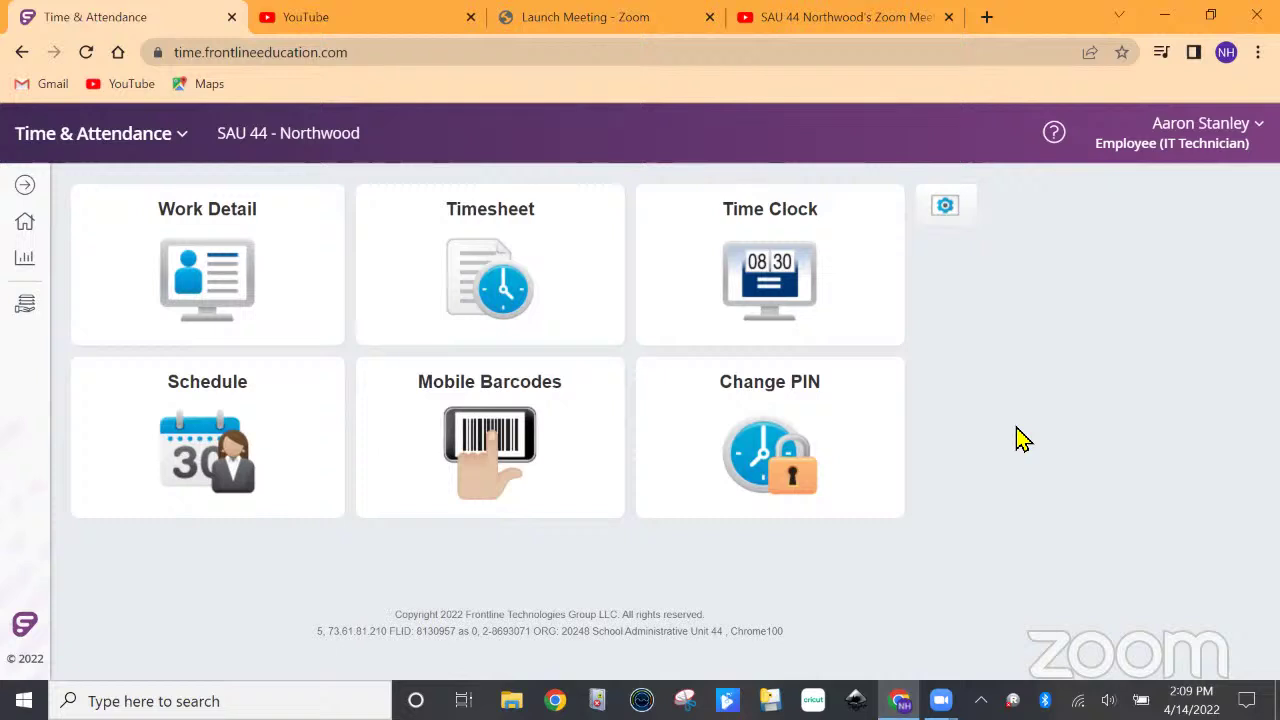
- Open the Time Clock to check the schedule and event history, and close it
left_click(770, 276)
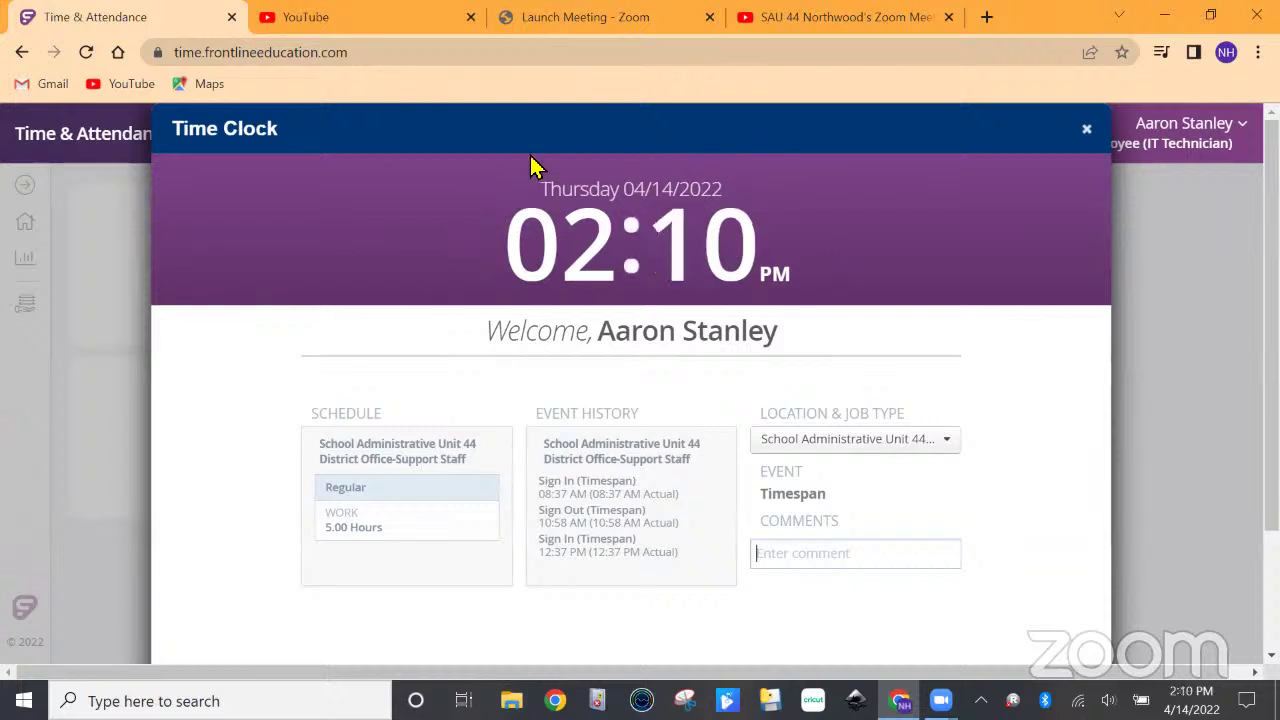
left_click(1089, 131)
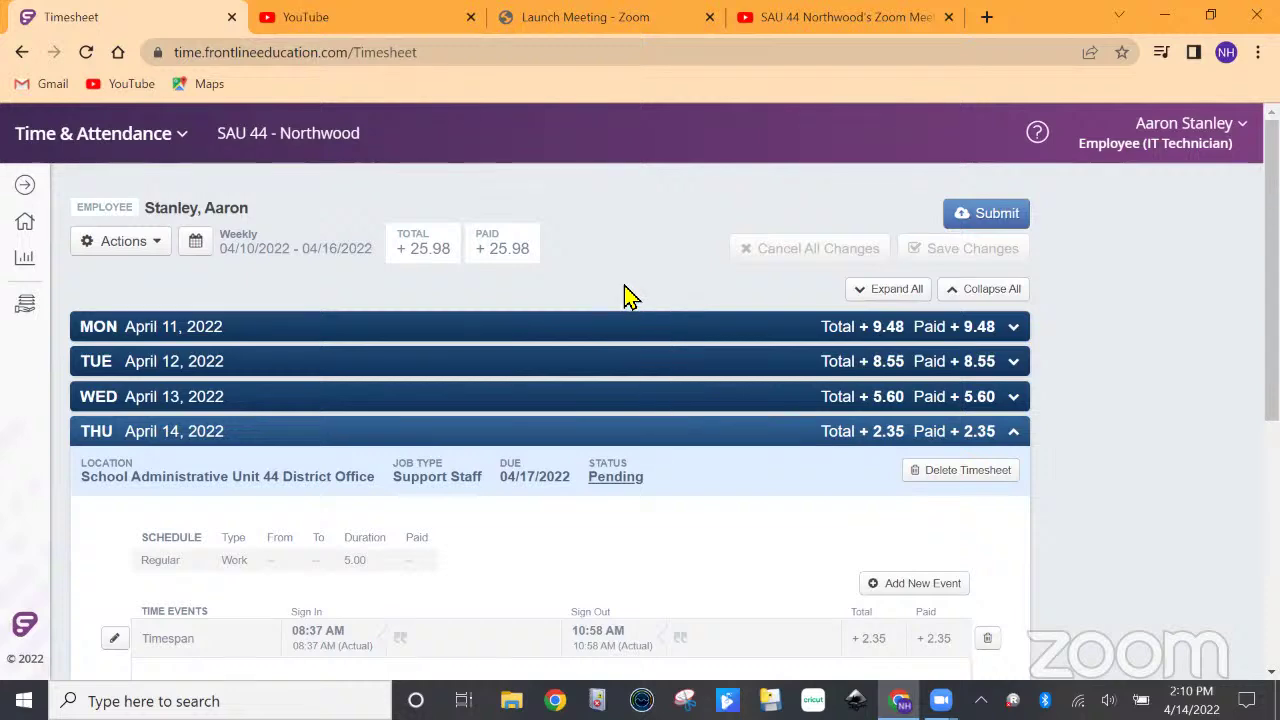
- Open the first timespan event of Thursday, April 14 for editing and cancel the edit
scroll(532, 502, "down", 1)
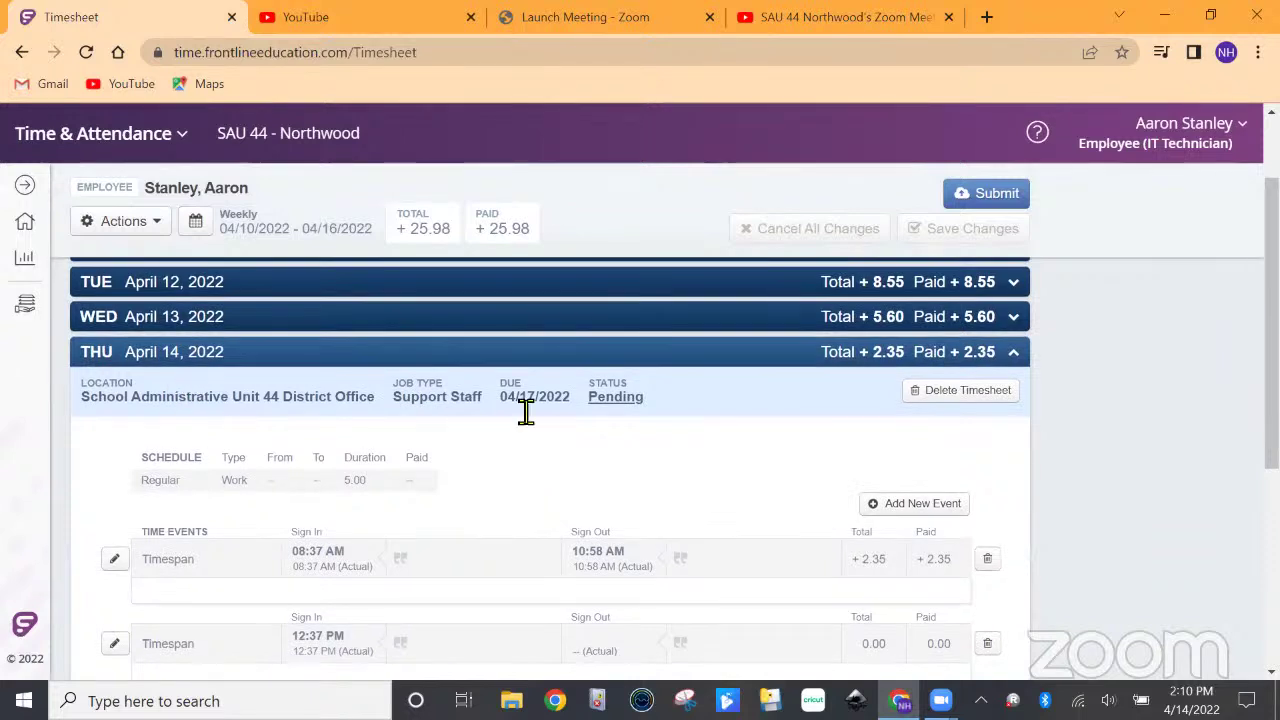
scroll(512, 466, "down", 3)
left_click(129, 354)
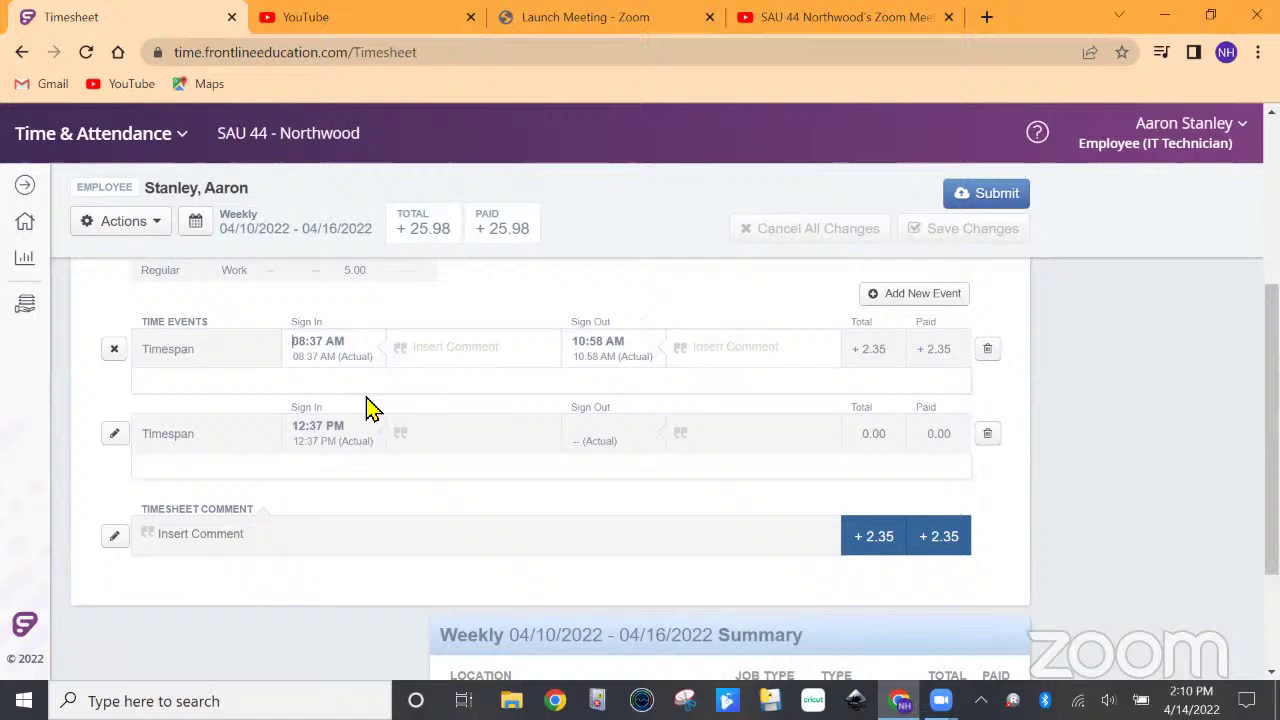
left_click(114, 352)
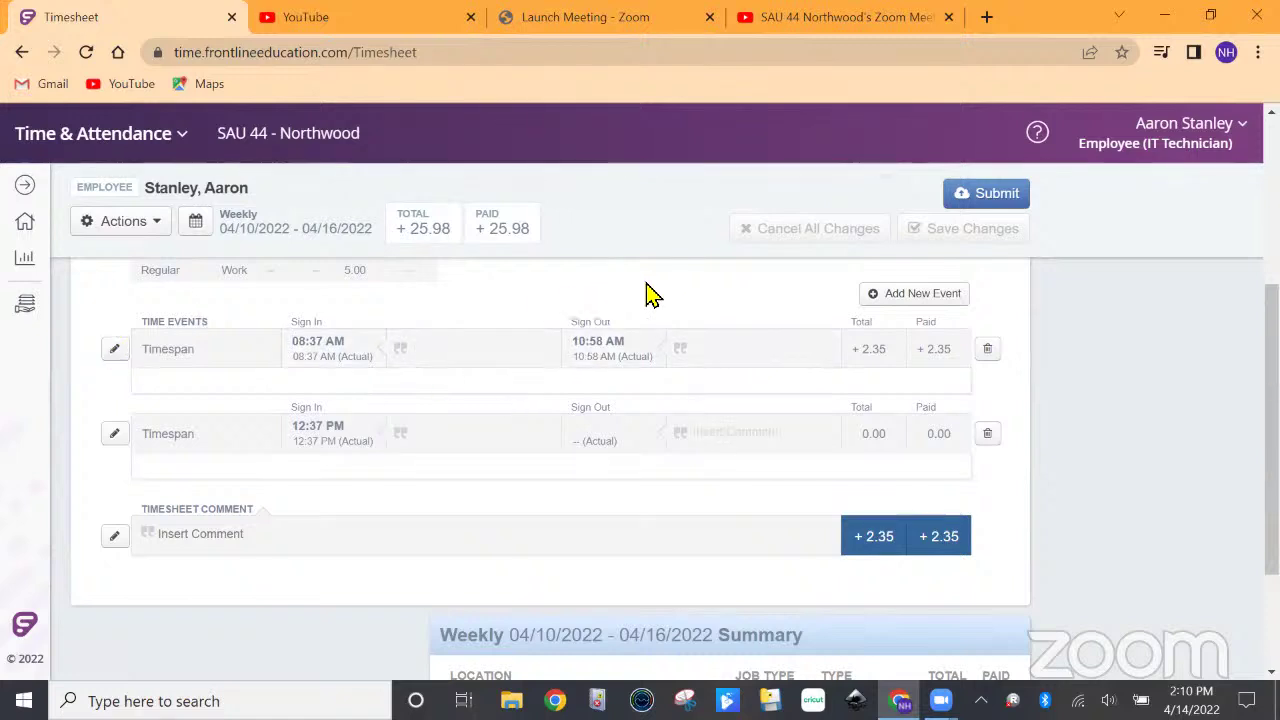
- Review the daily entries and Thursday's time events in the weekly timesheet
scroll(1005, 502, "up", 2)
scroll(1005, 502, "up", 1)
scroll(757, 486, "up", 1)
scroll(760, 482, "down", 1)
scroll(764, 483, "up", 1)
scroll(760, 483, "up", 1)
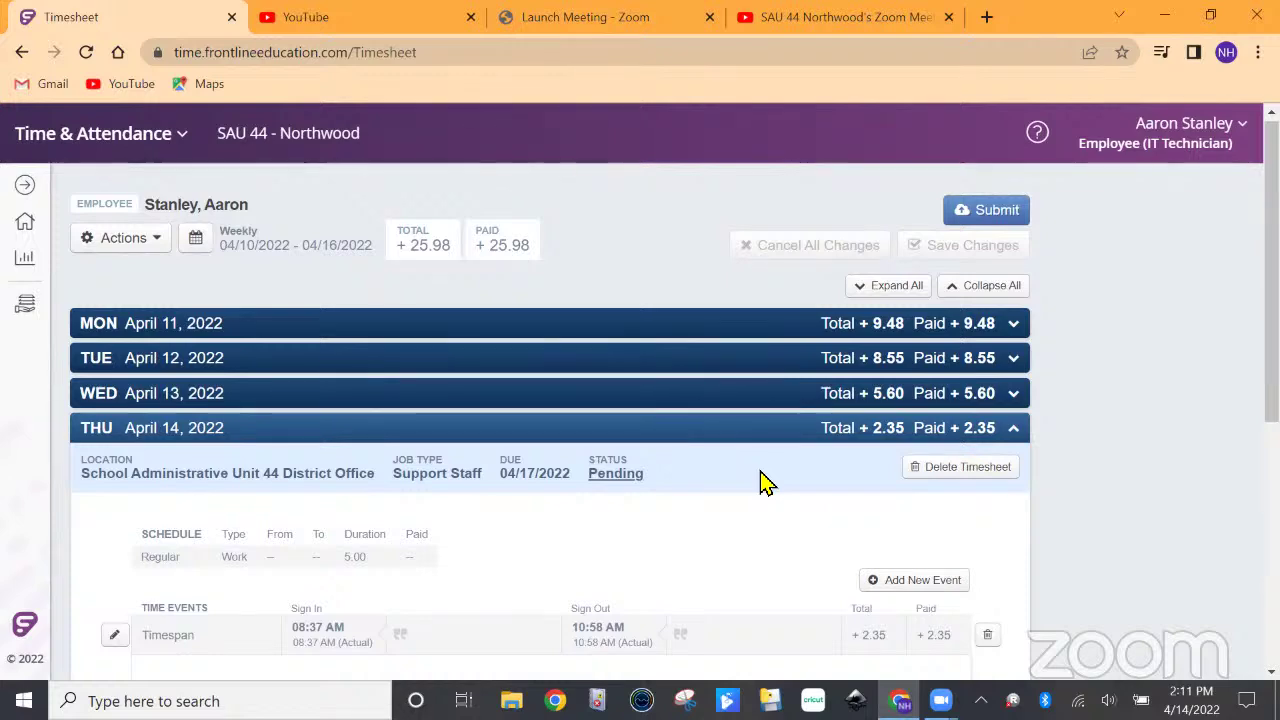
scroll(700, 505, "down", 3)
scroll(668, 508, "down", 2)
scroll(668, 508, "up", 2)
scroll(668, 508, "up", 1)
scroll(668, 508, "up", 1)
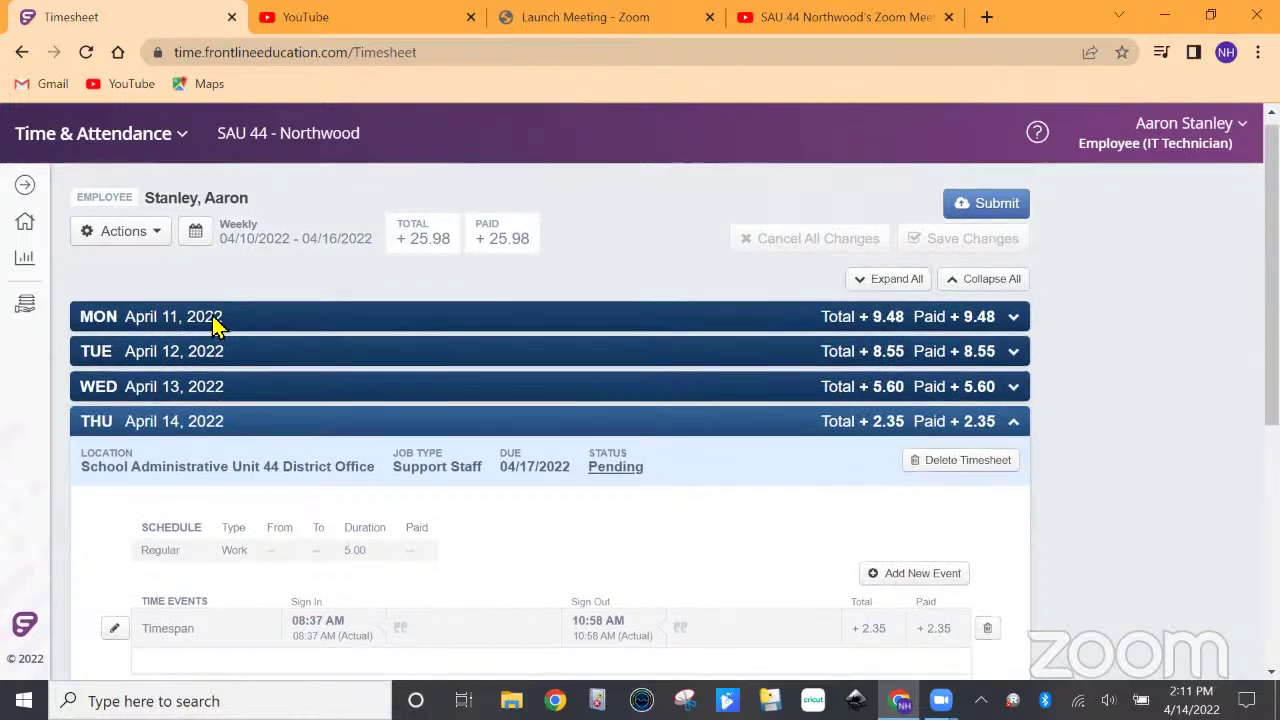
- Add a timesheet for Fri, April 15, 2022 with School Administrative Unit 44 District Office - Employee Stipend as the location/job type
left_click(155, 234)
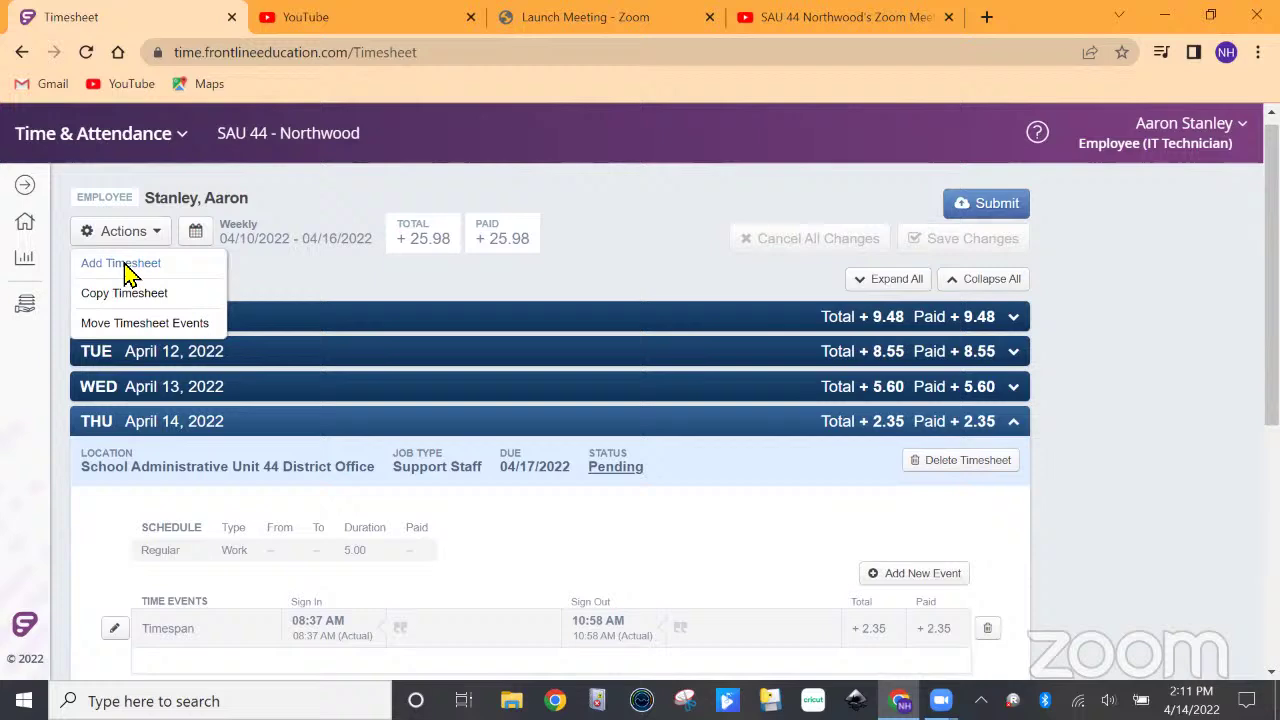
left_click(128, 268)
left_click(541, 364)
left_click(450, 460)
left_click(643, 423)
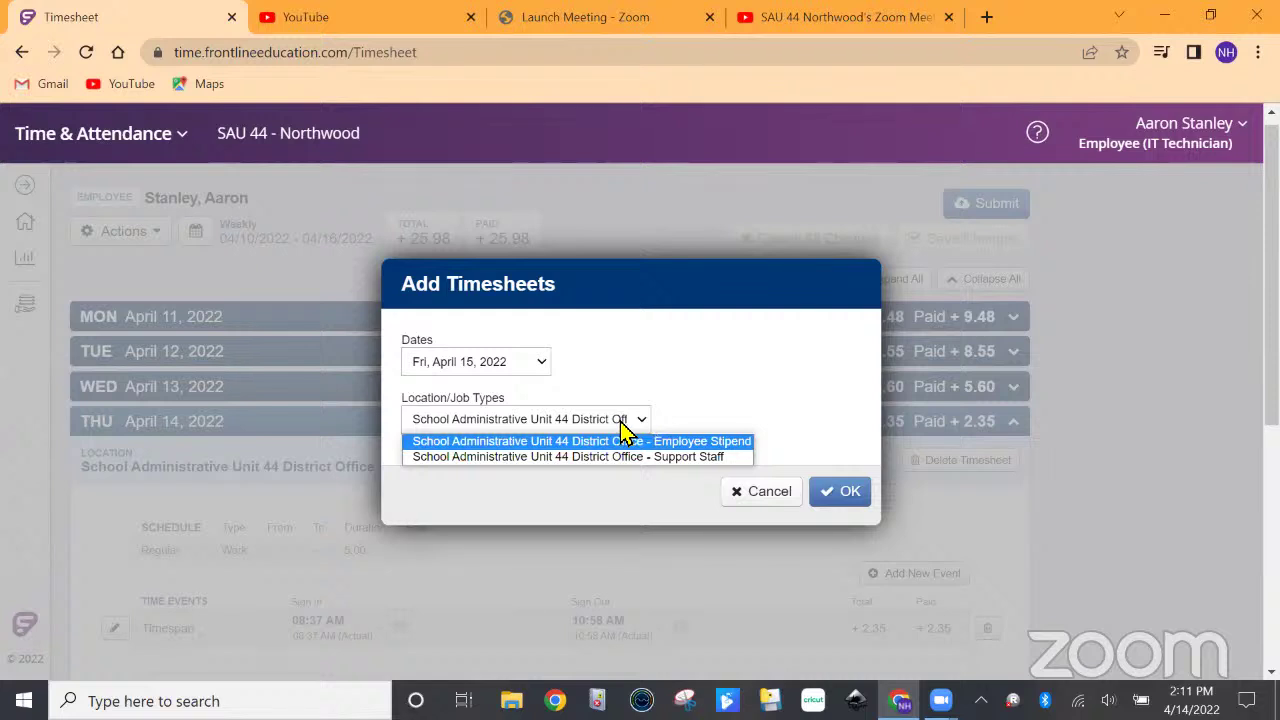
left_click(818, 491)
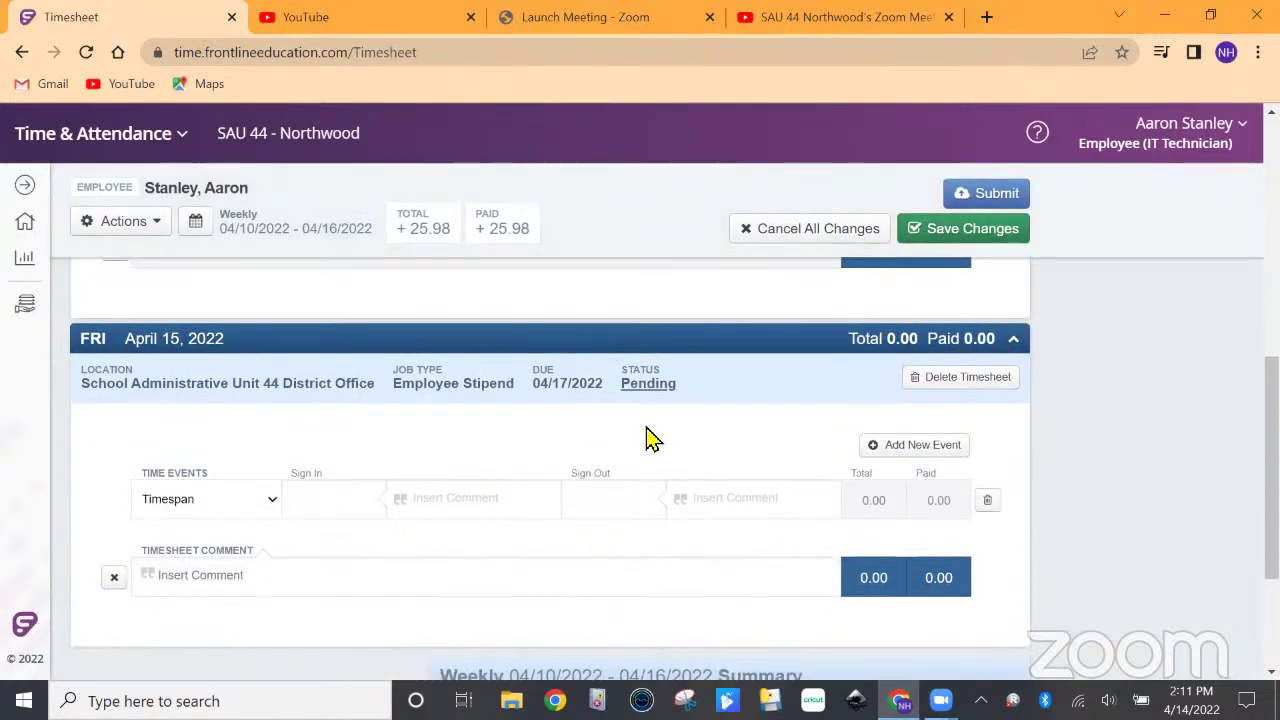
- Delete the newly added timesheet entry for Friday, April 15
scroll(705, 445, "down", 1)
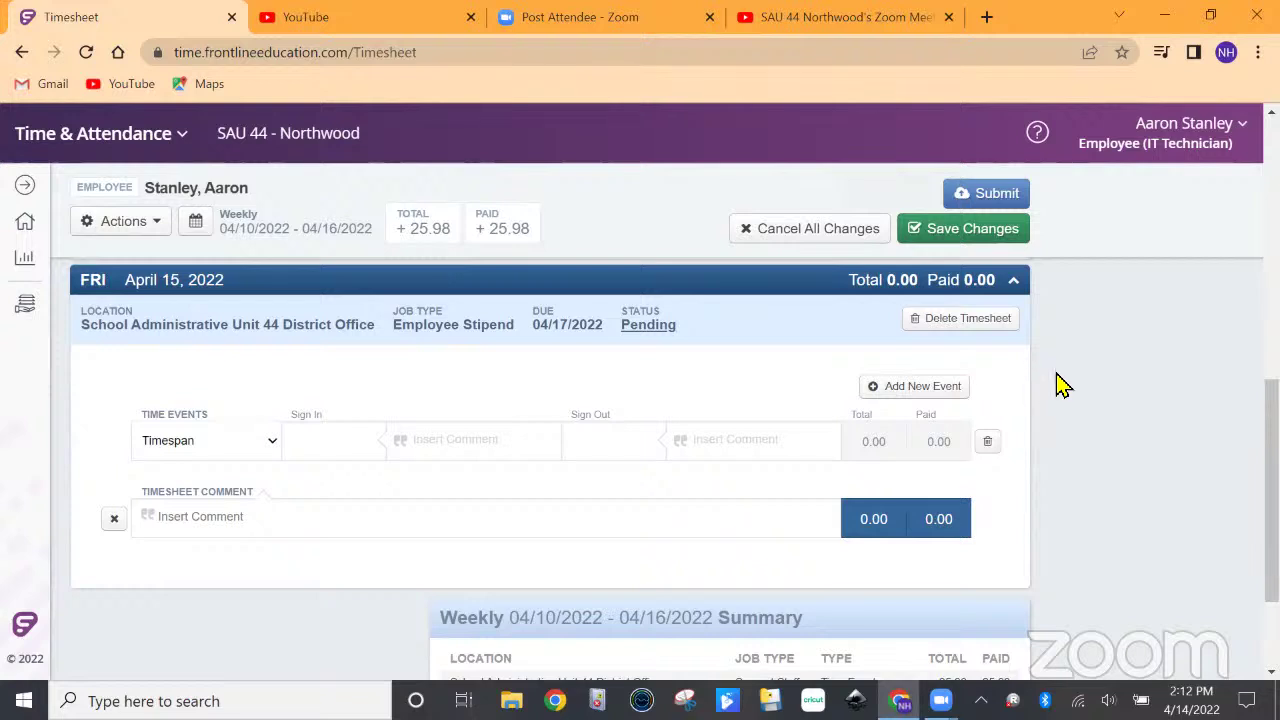
scroll(1040, 440, "up", 4)
scroll(1038, 430, "up", 3)
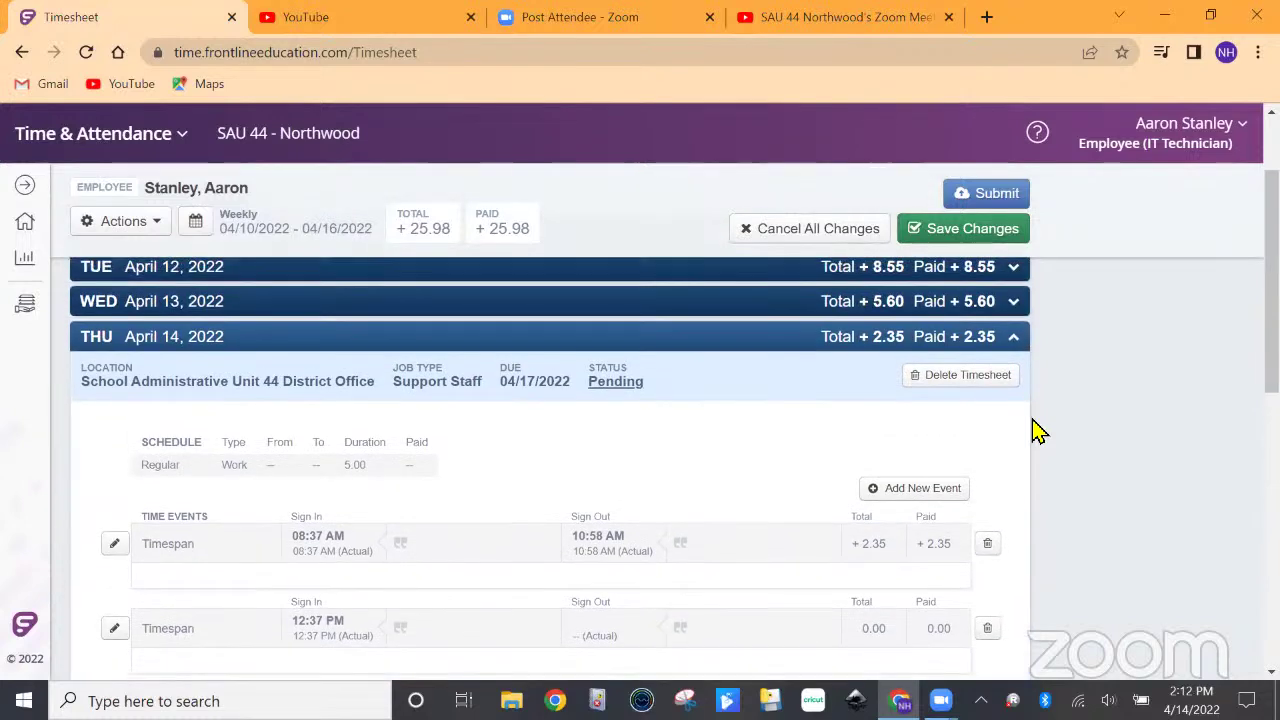
scroll(1040, 430, "up", 1)
scroll(400, 430, "down", 7)
left_click(986, 294)
left_click(714, 449)
scroll(437, 480, "up", 5)
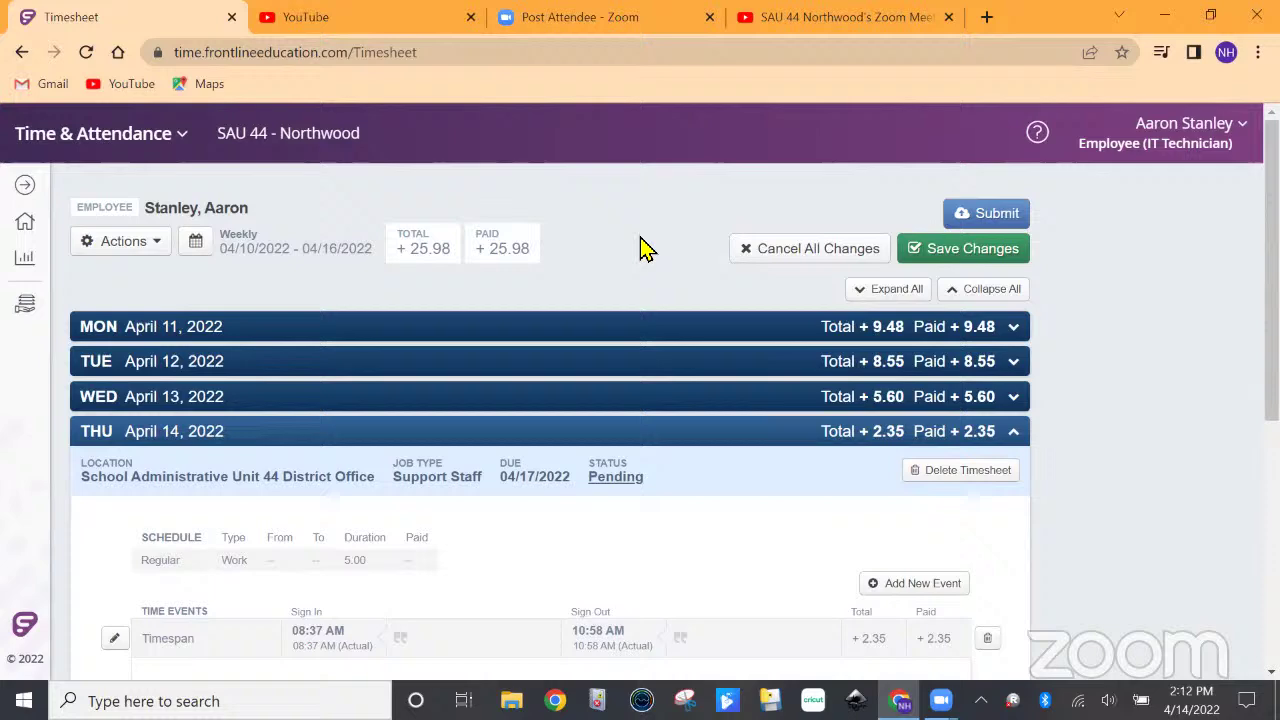
- Check the location/job types offered for adding a timesheet on Thu, April 14, 2022, and cancel without adding it
scroll(345, 478, "down", 1)
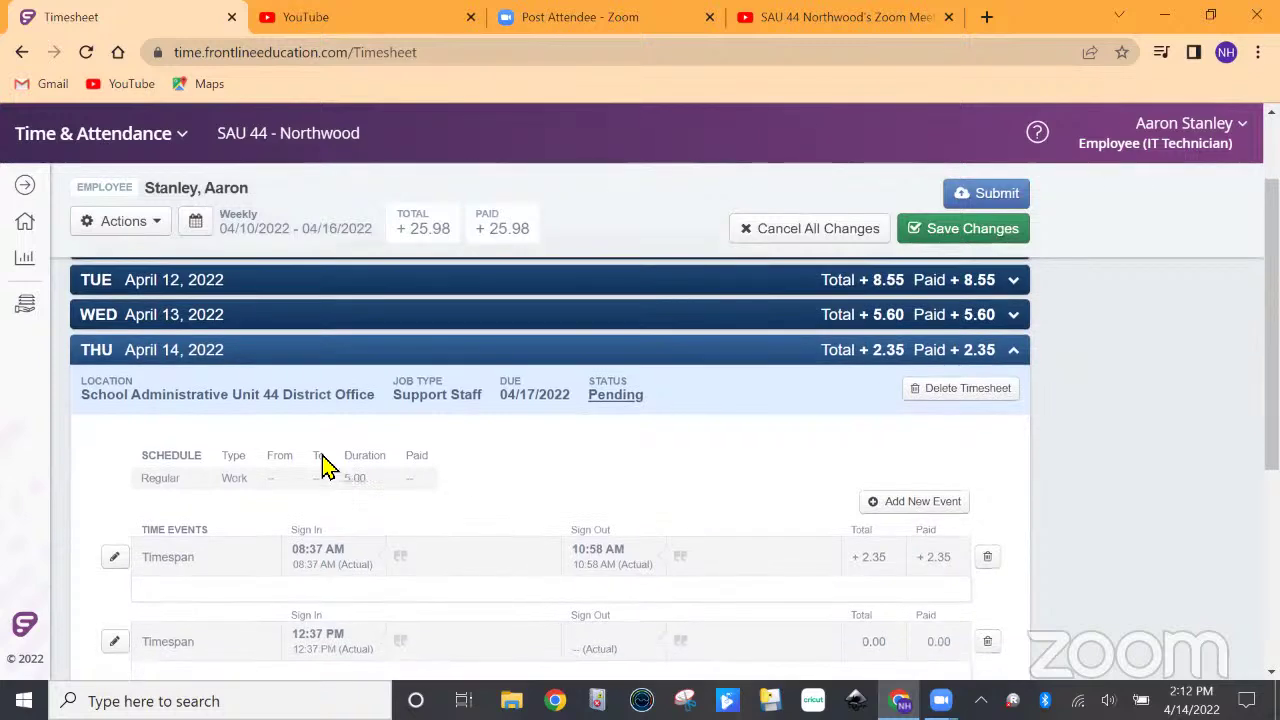
left_click(170, 224)
left_click(140, 253)
left_click(525, 366)
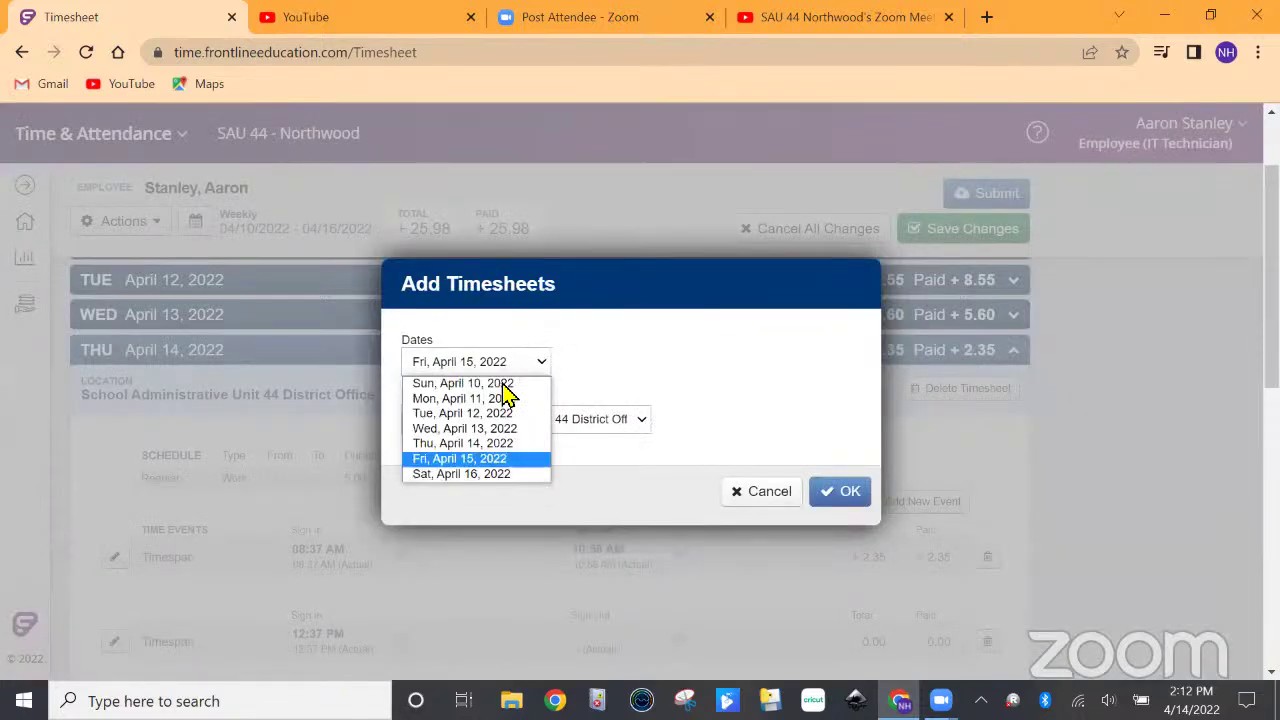
left_click(452, 445)
left_click(641, 421)
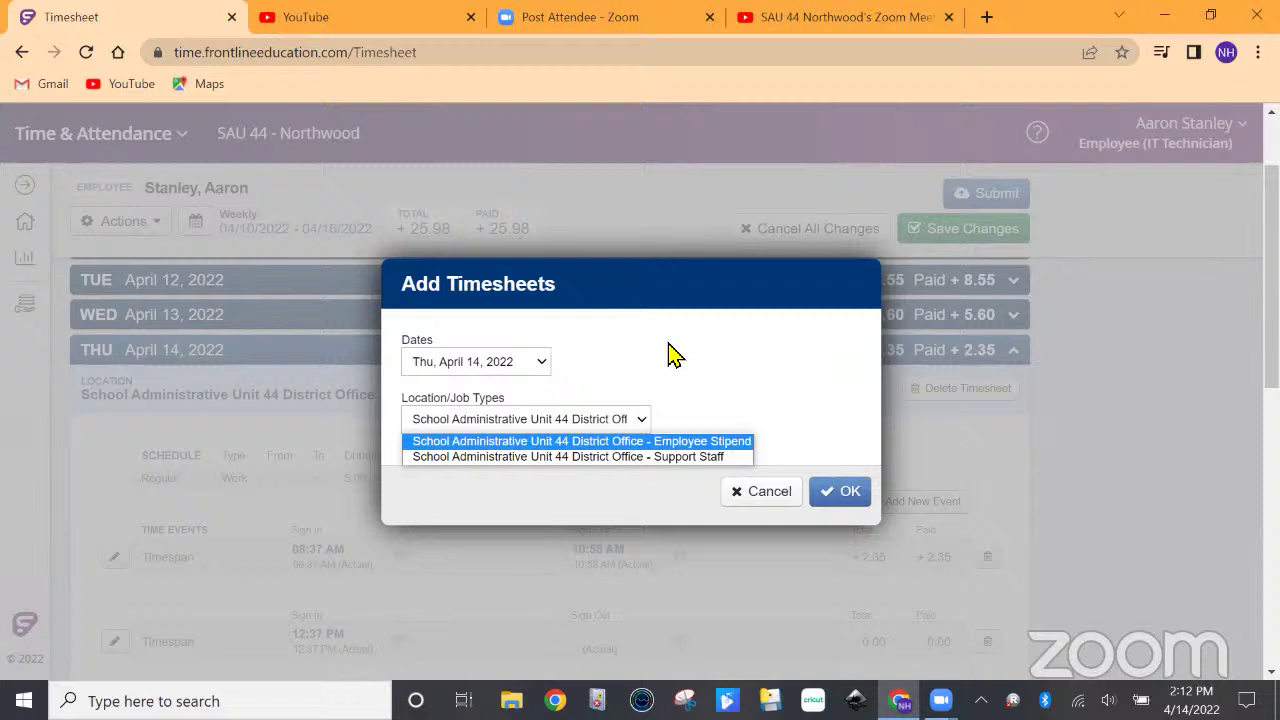
left_click(766, 491)
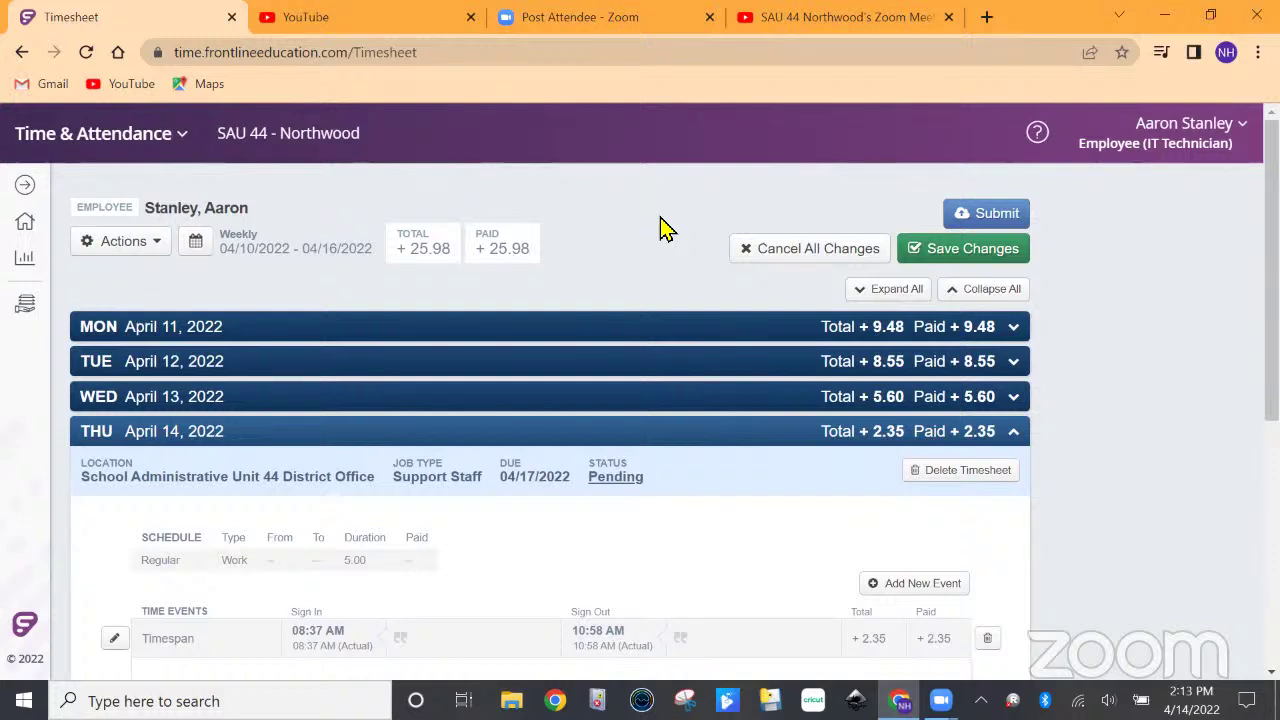
- Return to the home page without saving the timesheet changes and open the Add Widgets option
left_click(25, 222)
left_click(737, 170)
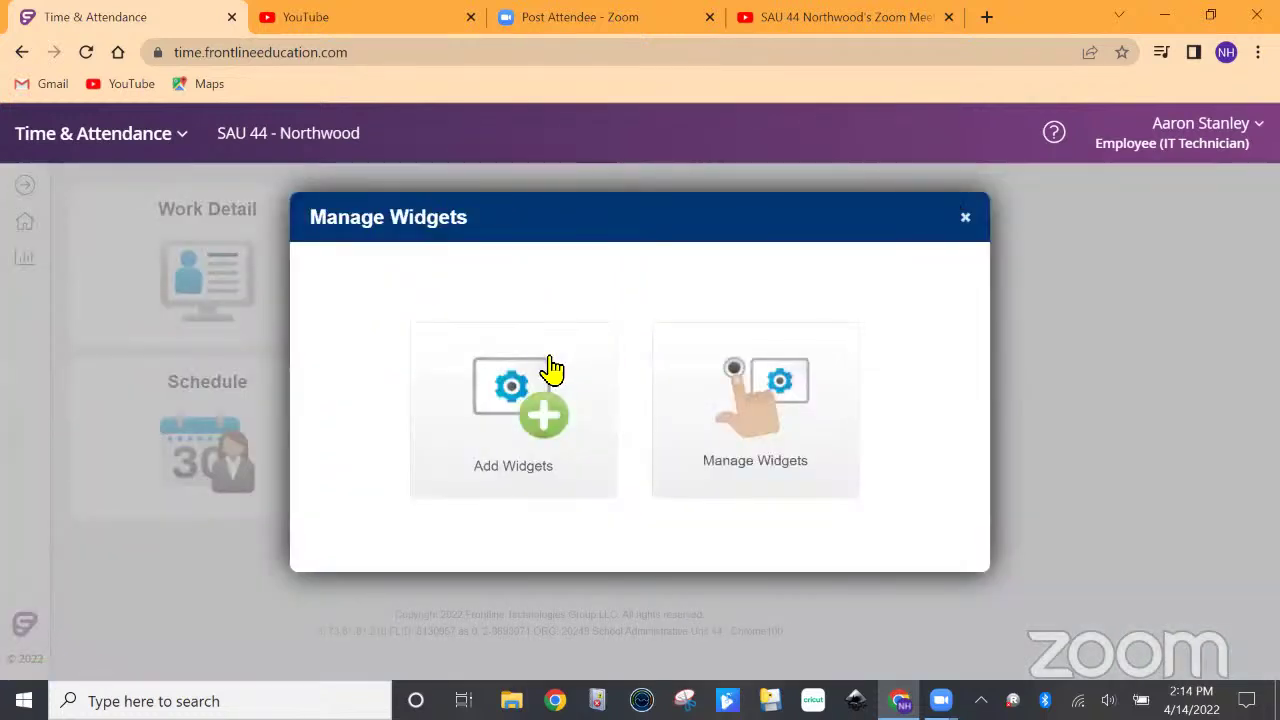
left_click(580, 432)
- Look through the widget options and reopen the weekly timesheet
left_click(552, 306)
left_click(673, 534)
scroll(820, 377, "down", 5)
scroll(820, 375, "up", 2)
left_click(660, 537)
left_click(638, 536)
scroll(477, 628, "down", 2)
scroll(480, 517, "up", 1)
scroll(480, 517, "up", 1)
left_click(490, 195)
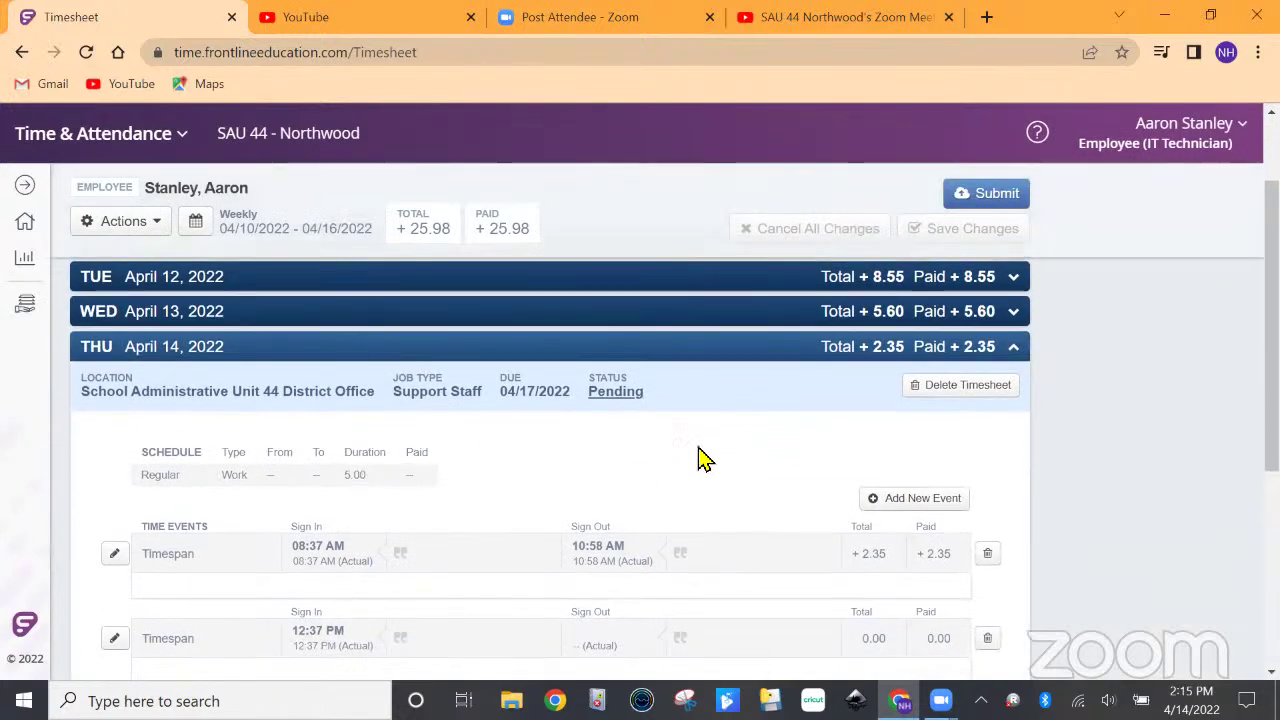
- Examine the full 04/10/2022 - 04/16/2022 timesheet, from the daily totals down to the weekly summary
scroll(700, 458, "up", 1)
scroll(643, 512, "down", 2)
scroll(660, 508, "down", 1)
scroll(676, 472, "up", 2)
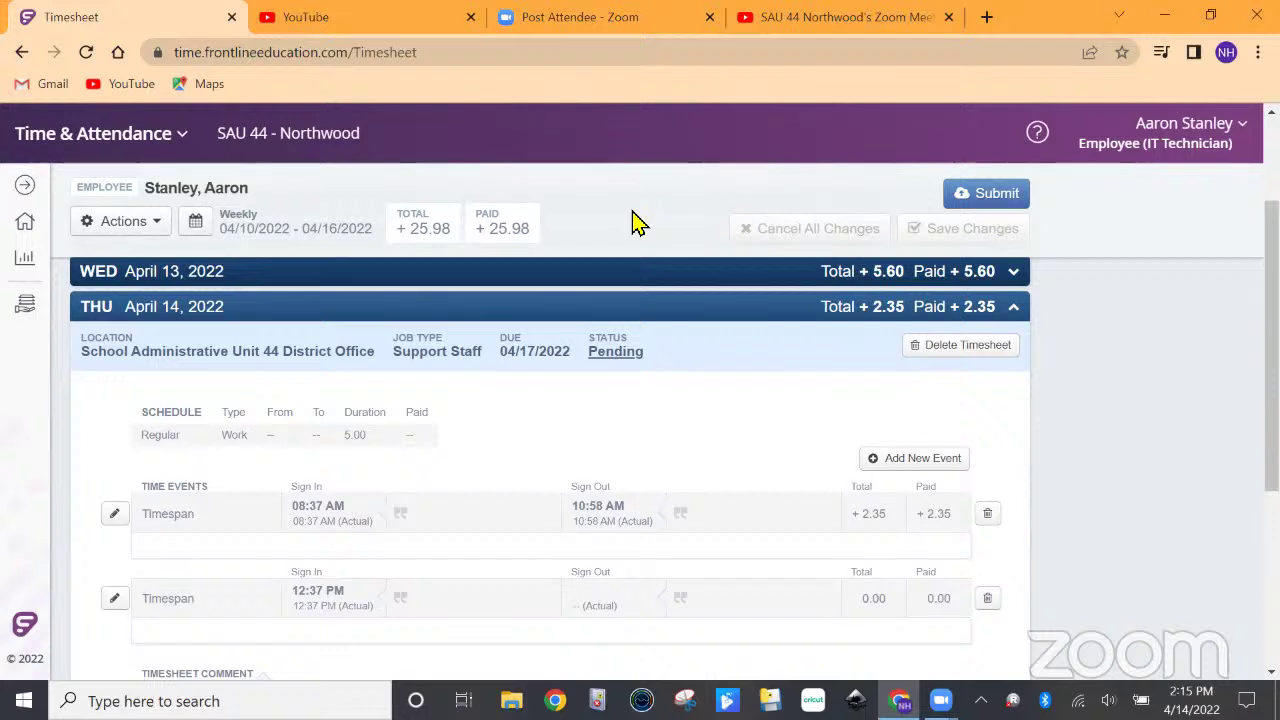
scroll(632, 222, "up", 2)
scroll(632, 222, "down", 4)
scroll(617, 408, "down", 3)
scroll(617, 408, "up", 5)
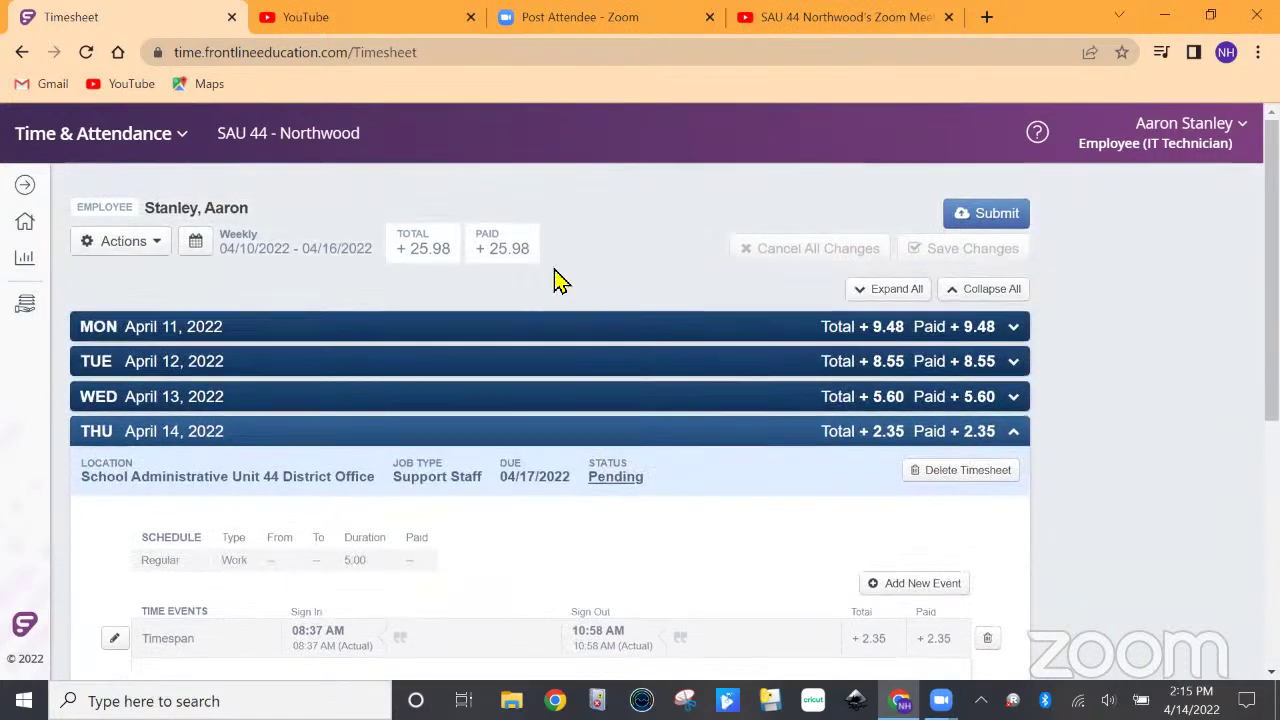